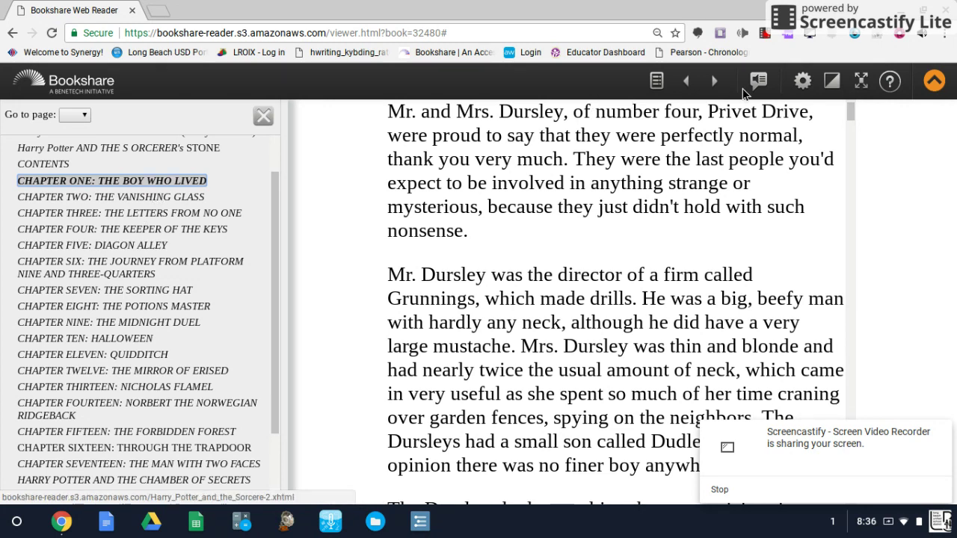
# - Close the table-of-contents sidebar so Chapter One's opening text fills the reader
pyautogui.click(262, 114)
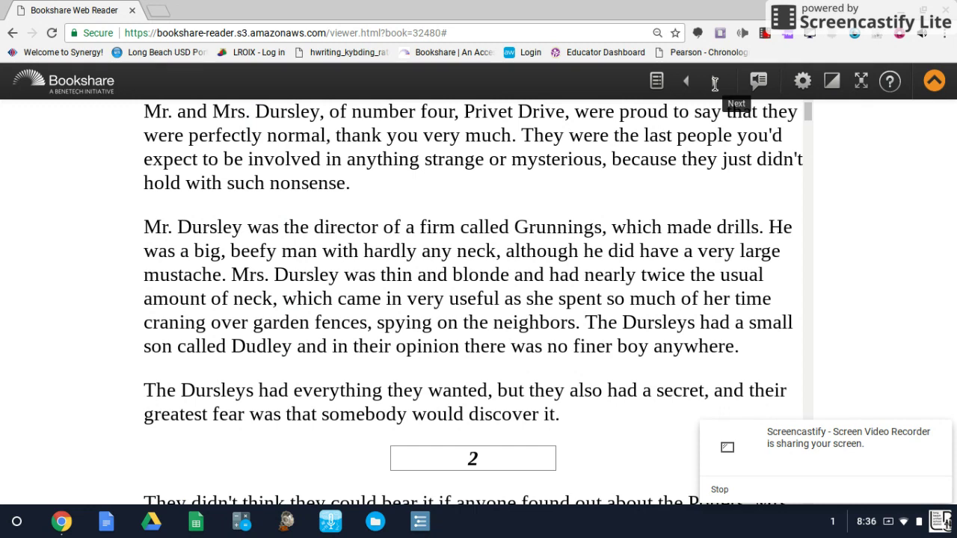
# - Page forward once, then jump back to CHAPTER ONE: THE BOY WHO LIVED via the contents
pyautogui.click(714, 83)
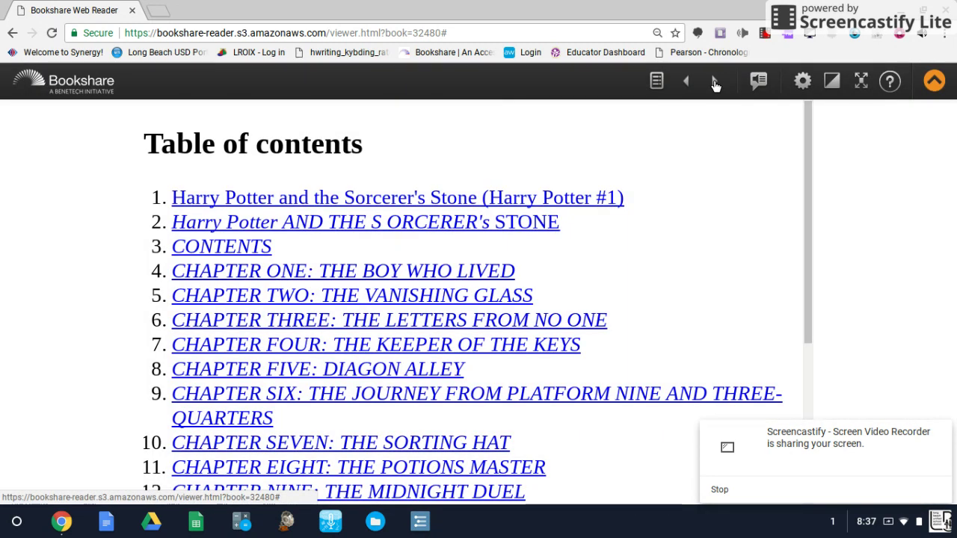
pyautogui.click(658, 81)
pyautogui.click(101, 183)
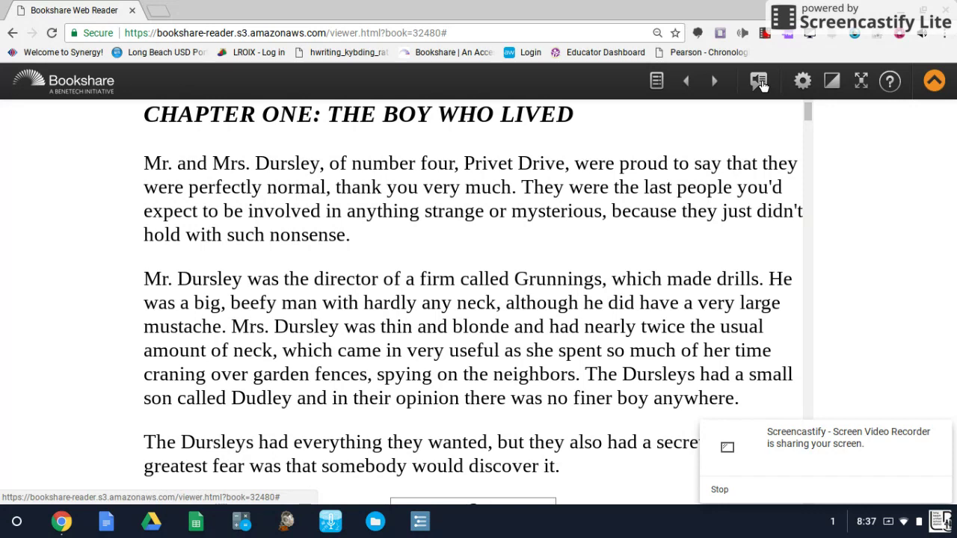
pyautogui.click(758, 82)
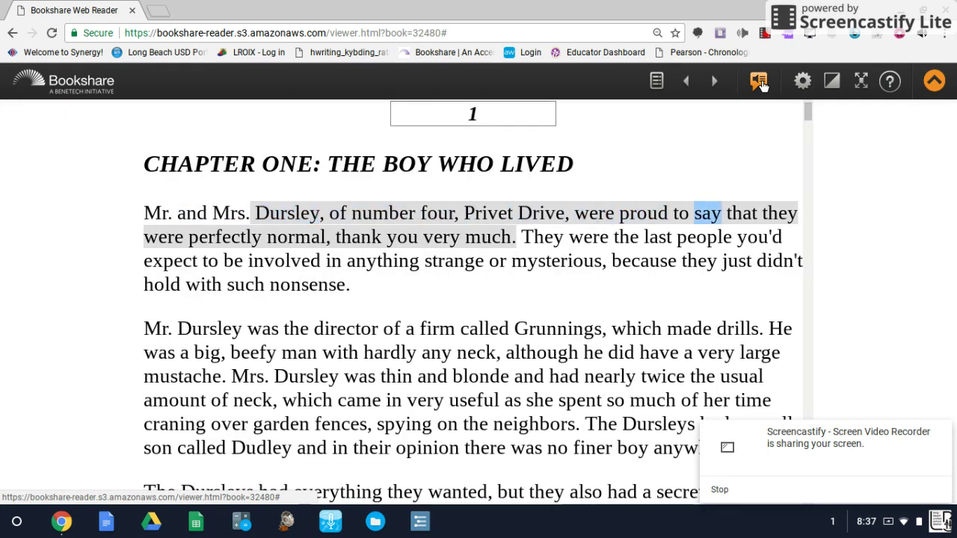
pyautogui.click(759, 83)
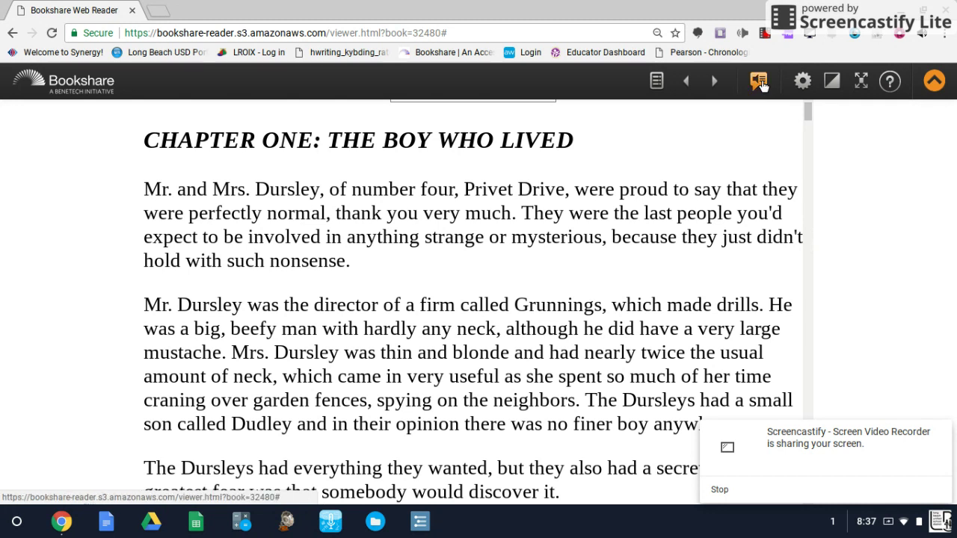
pyautogui.click(759, 82)
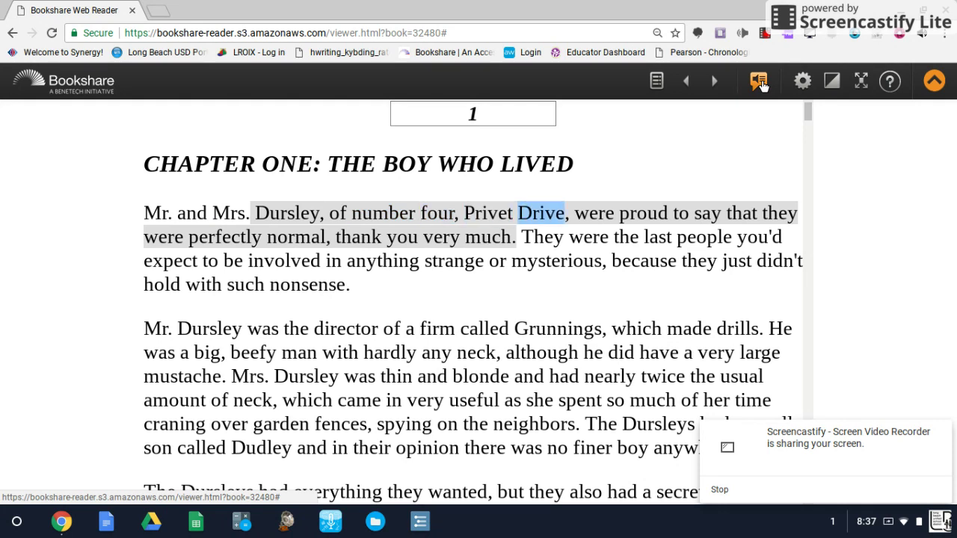
pyautogui.click(759, 82)
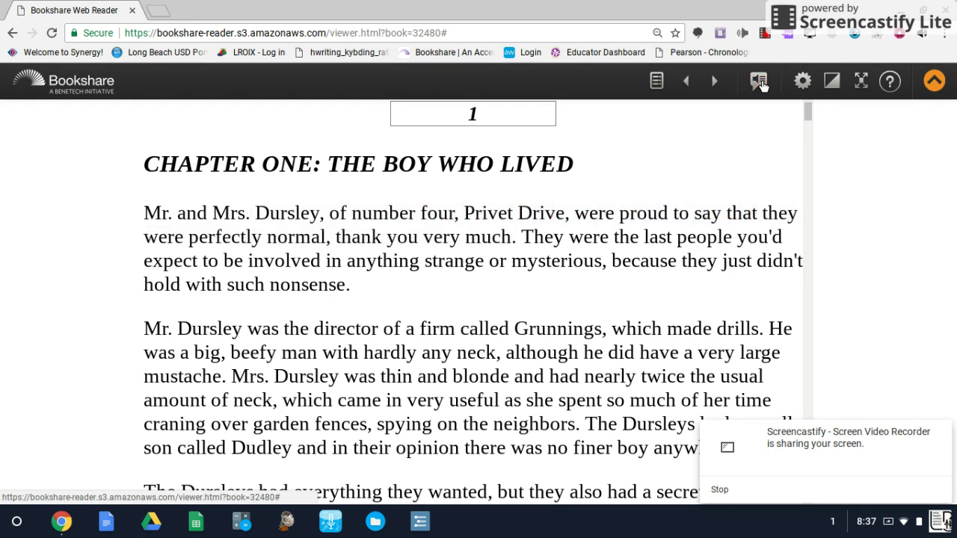
# - Toggle night mode and the toolbar off again, then bring up the Settings dialog
pyautogui.click(832, 82)
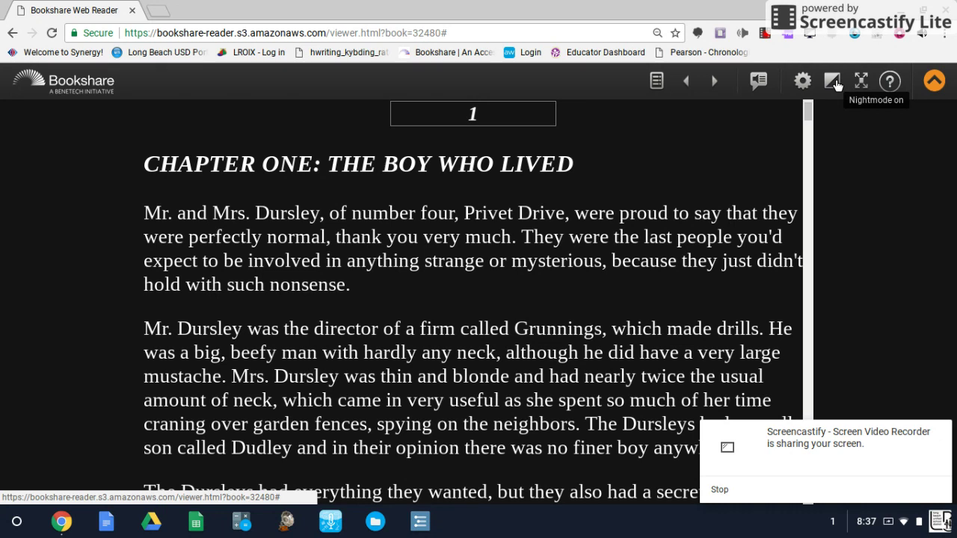
pyautogui.click(832, 83)
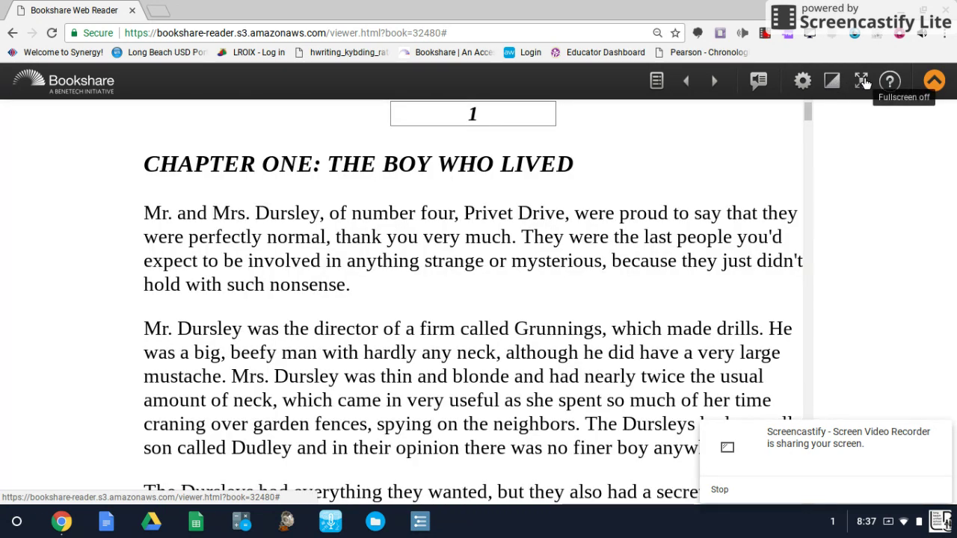
pyautogui.click(933, 80)
pyautogui.click(933, 81)
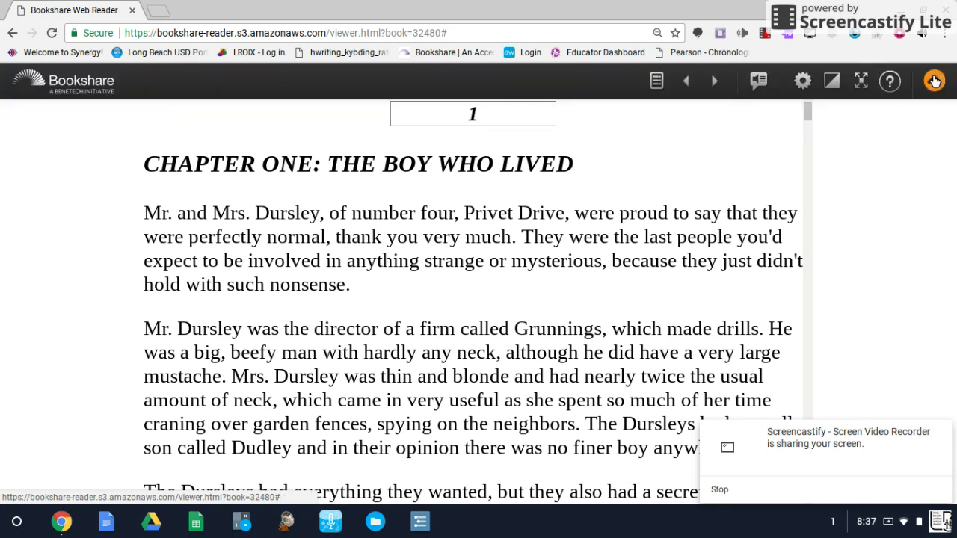
pyautogui.click(803, 82)
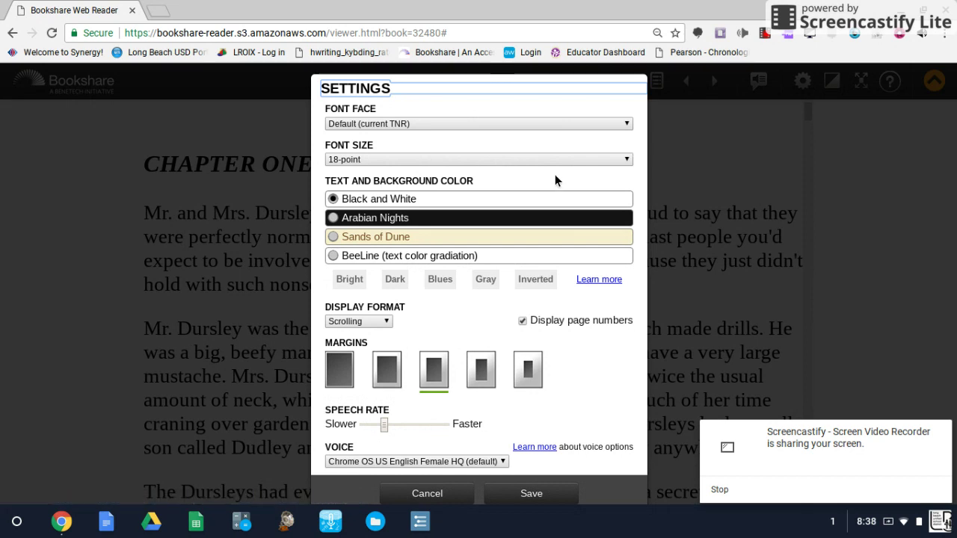
# - Set the font to OpenDyslexic with Sands of Dune colours, save, and reopen Settings
pyautogui.click(423, 124)
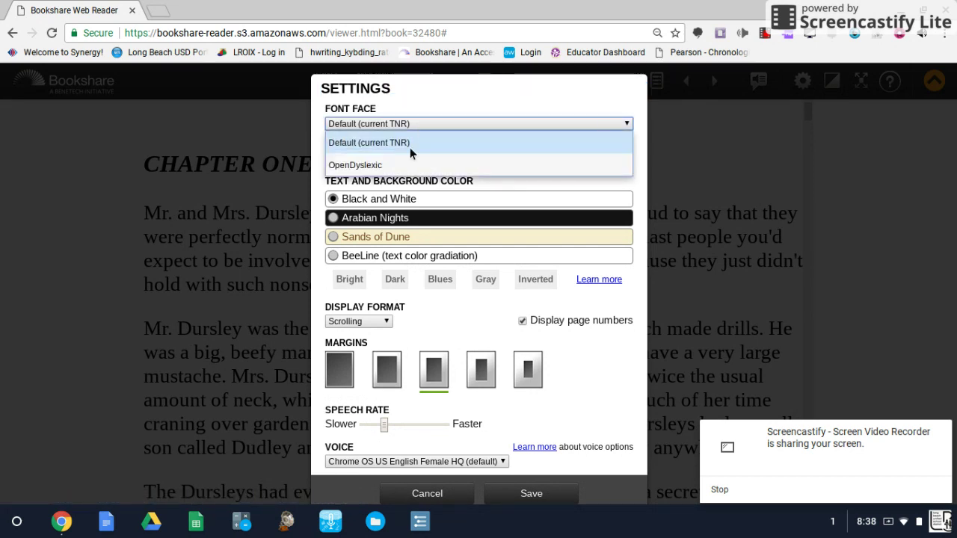
pyautogui.click(401, 166)
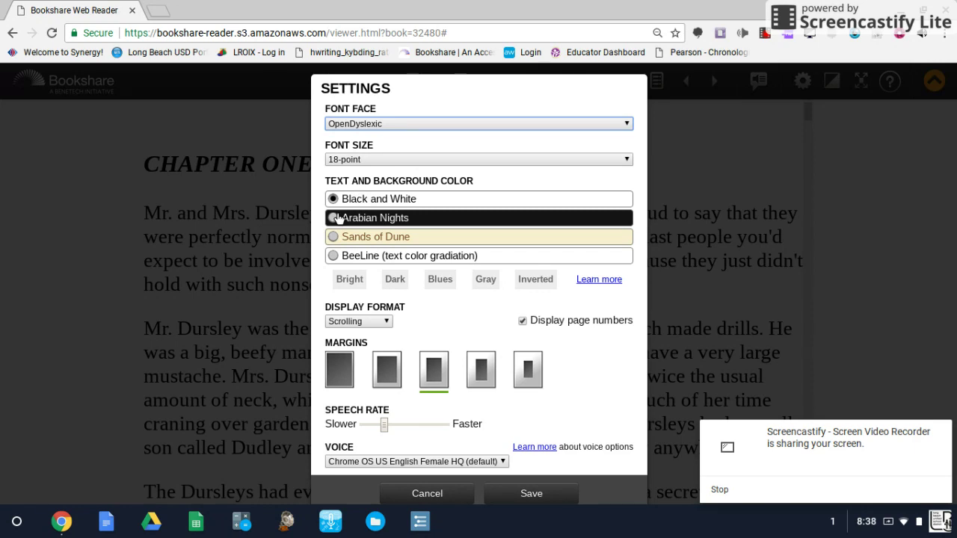
pyautogui.click(333, 238)
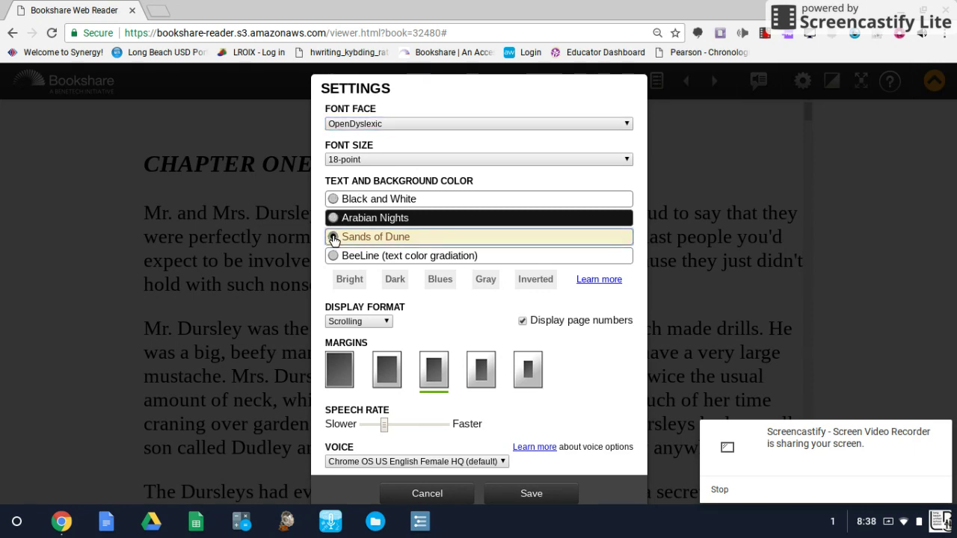
pyautogui.click(550, 496)
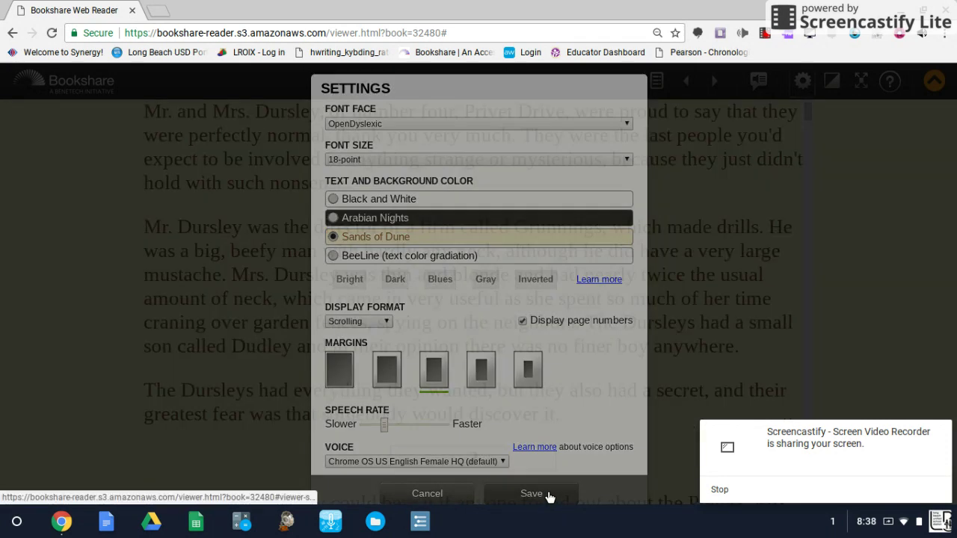
pyautogui.click(549, 496)
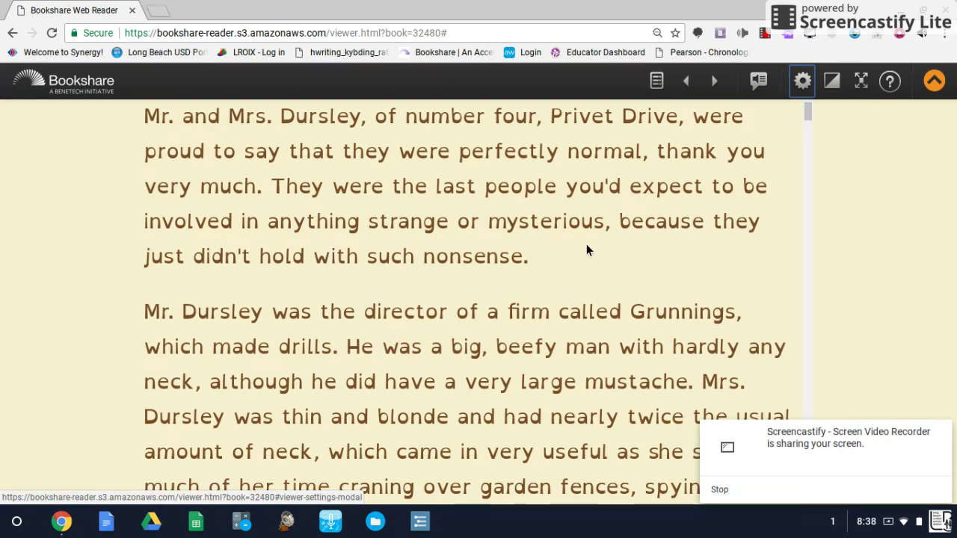
pyautogui.click(802, 81)
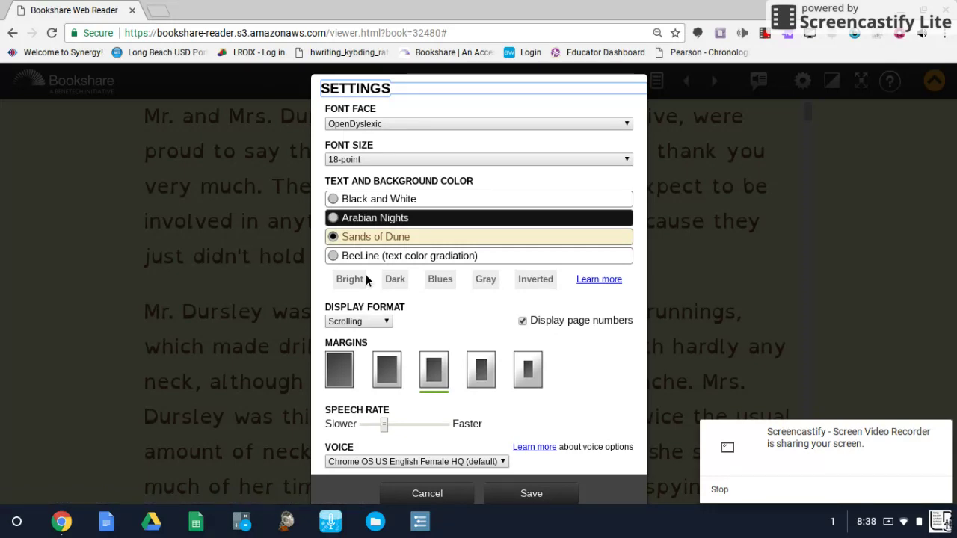
# - Choose the Inverted BeeLine colour gradation and save it
pyautogui.click(333, 255)
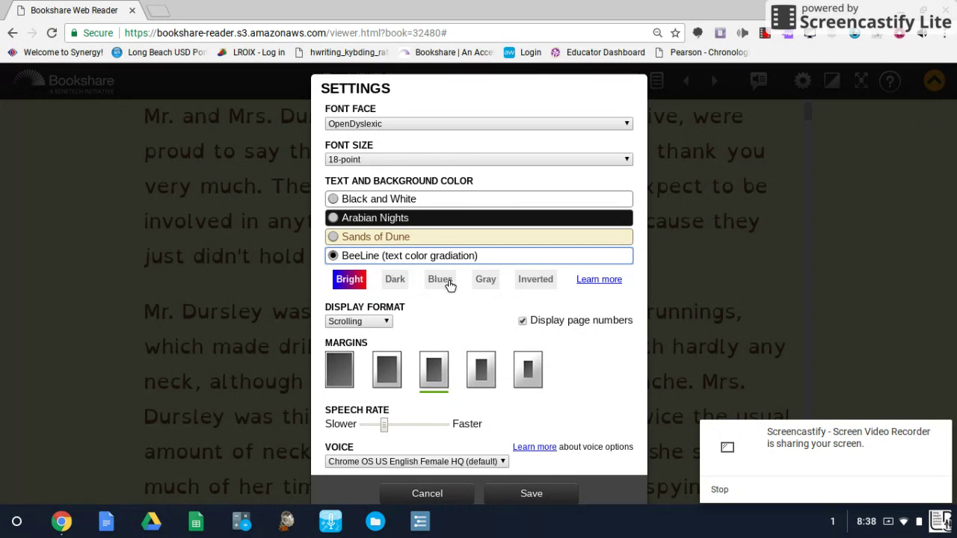
pyautogui.click(530, 282)
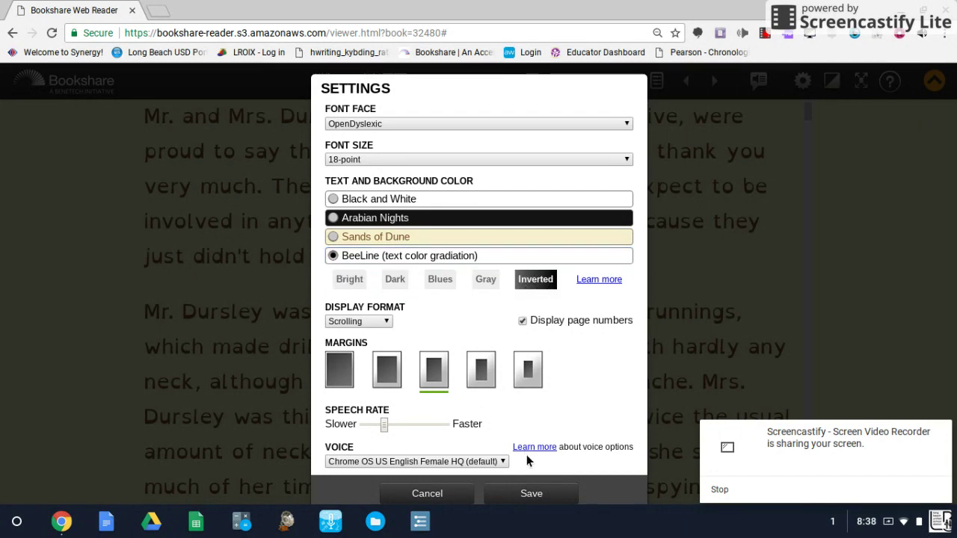
pyautogui.click(529, 494)
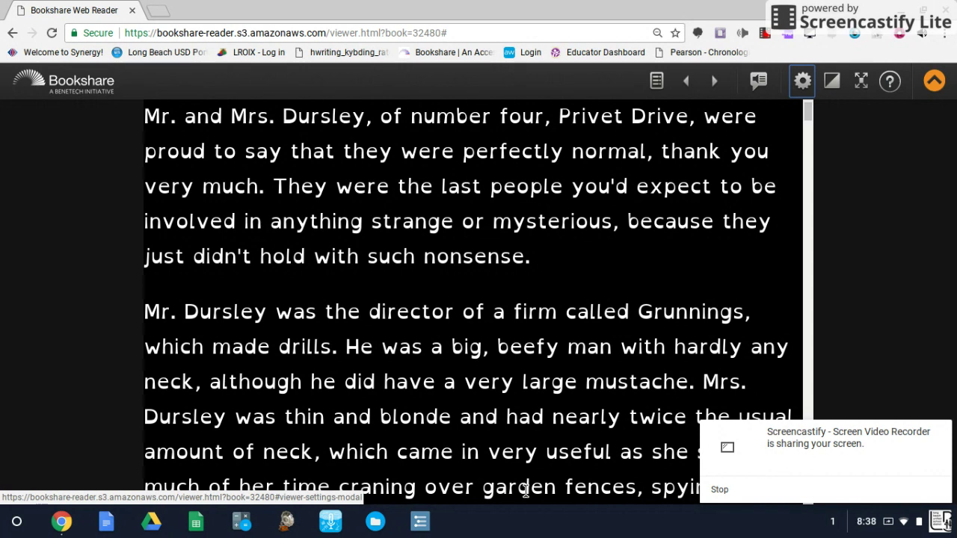
# - Switch the display format to Facing Pages, save, and turn to the next page
pyautogui.click(802, 81)
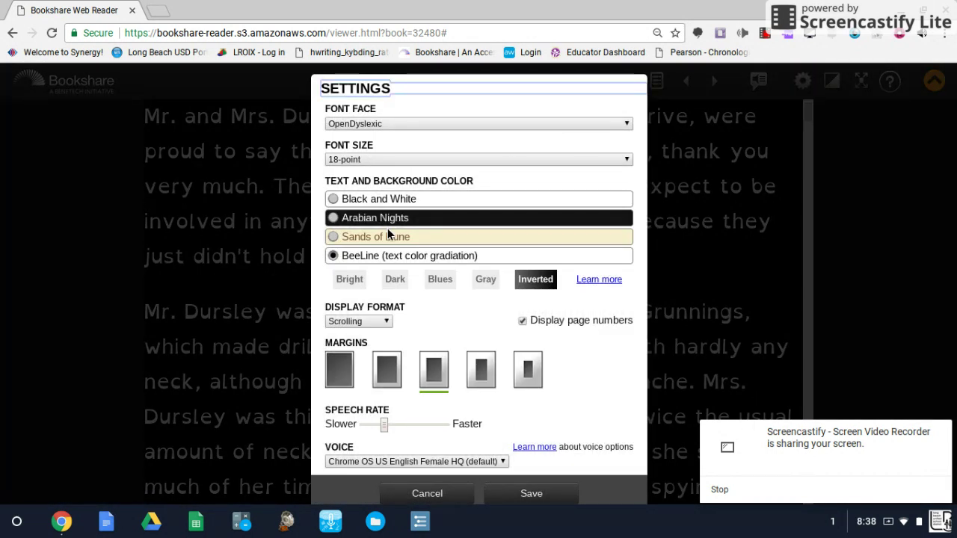
pyautogui.click(360, 321)
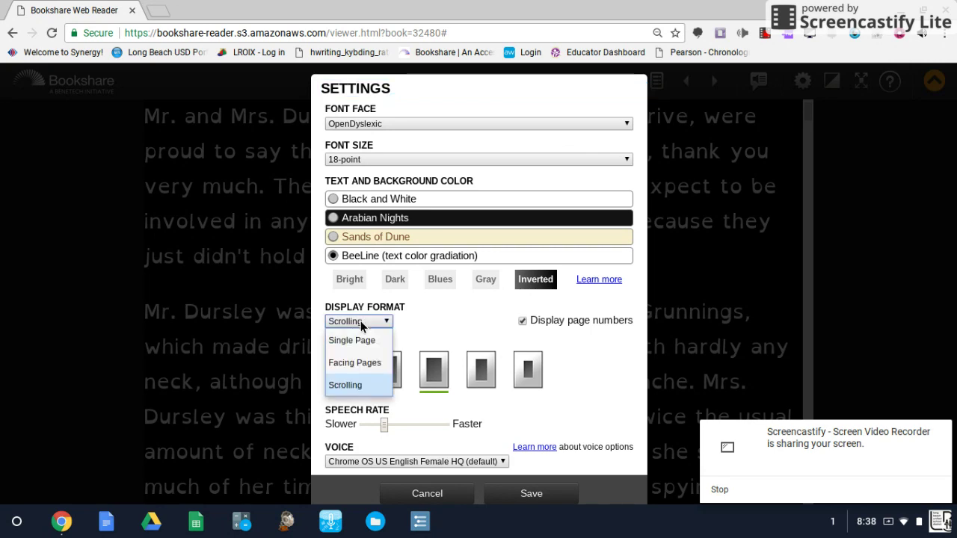
pyautogui.click(357, 363)
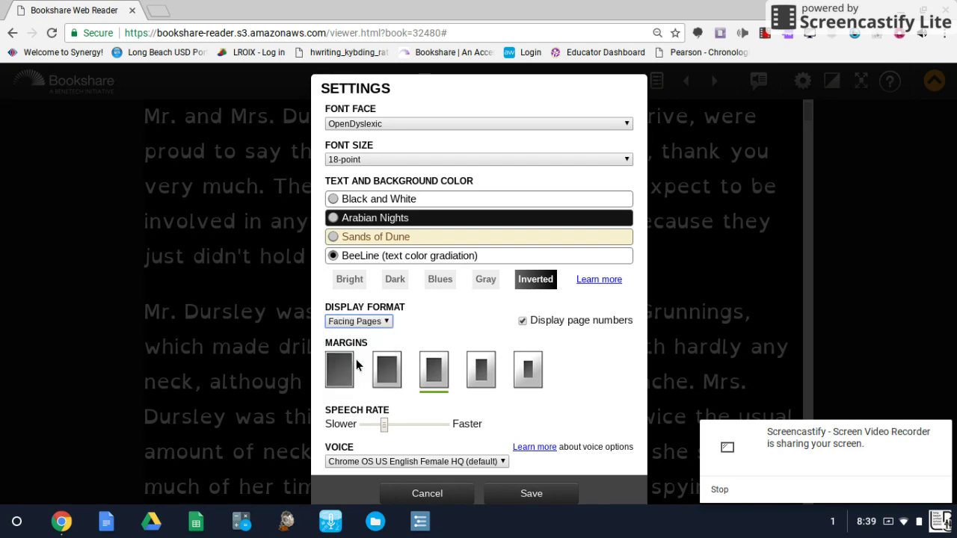
pyautogui.click(532, 496)
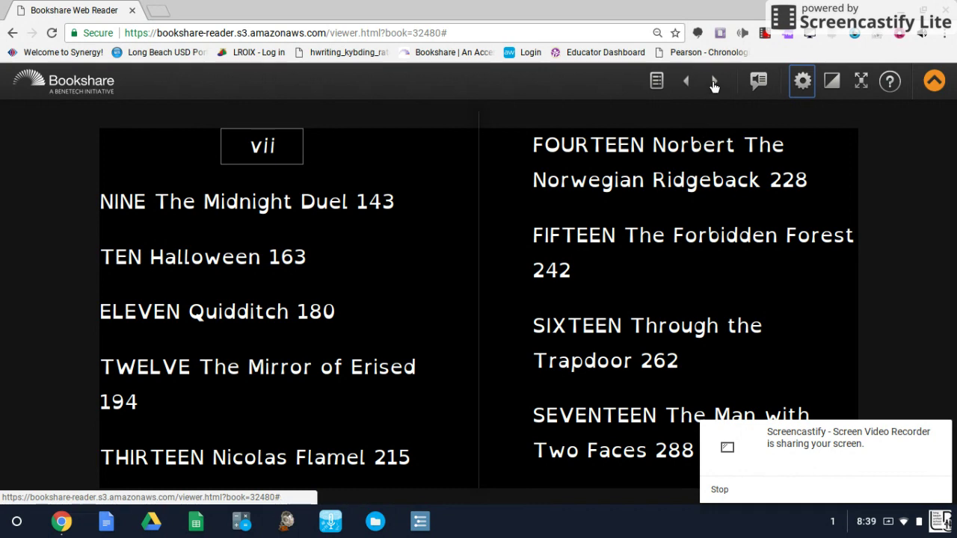
pyautogui.click(714, 83)
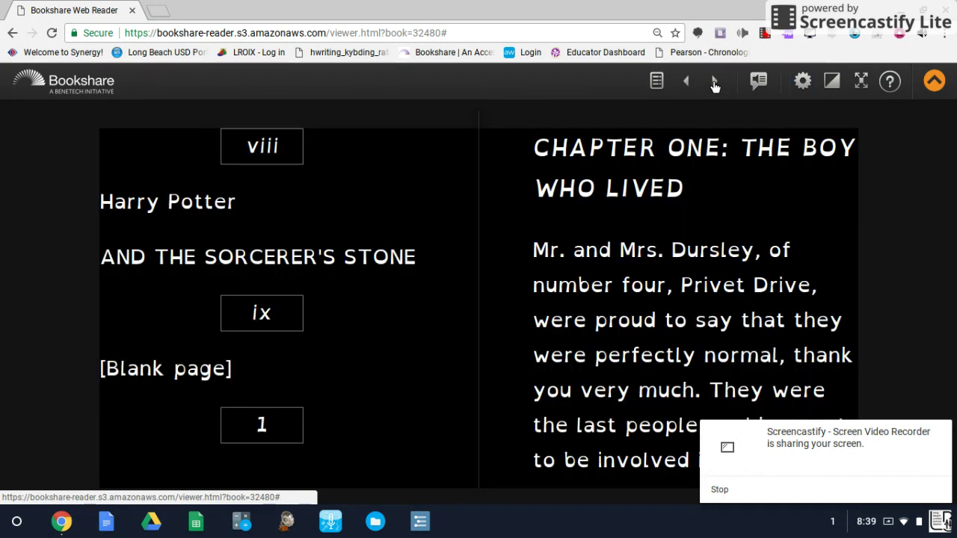
# - Pick the widest page margins in Settings and save them
pyautogui.click(801, 82)
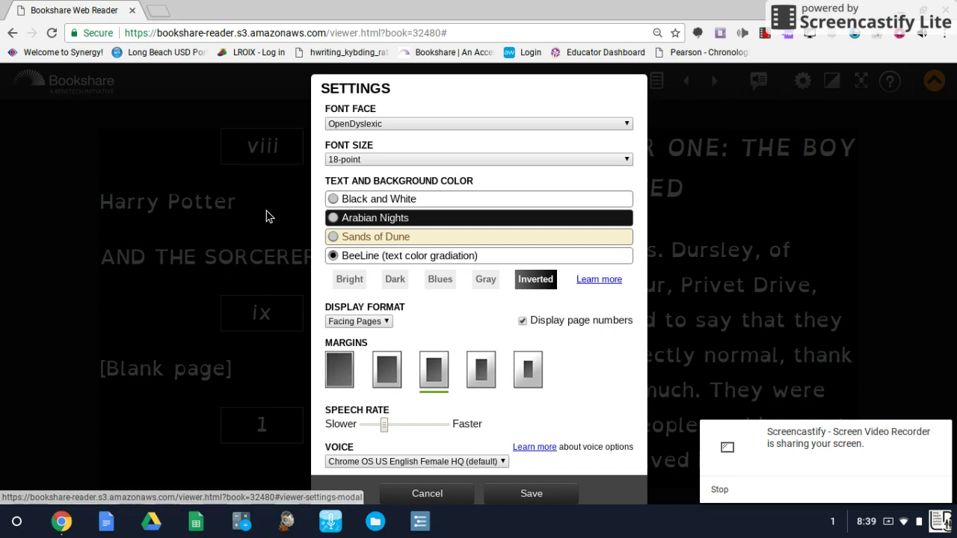
pyautogui.click(371, 321)
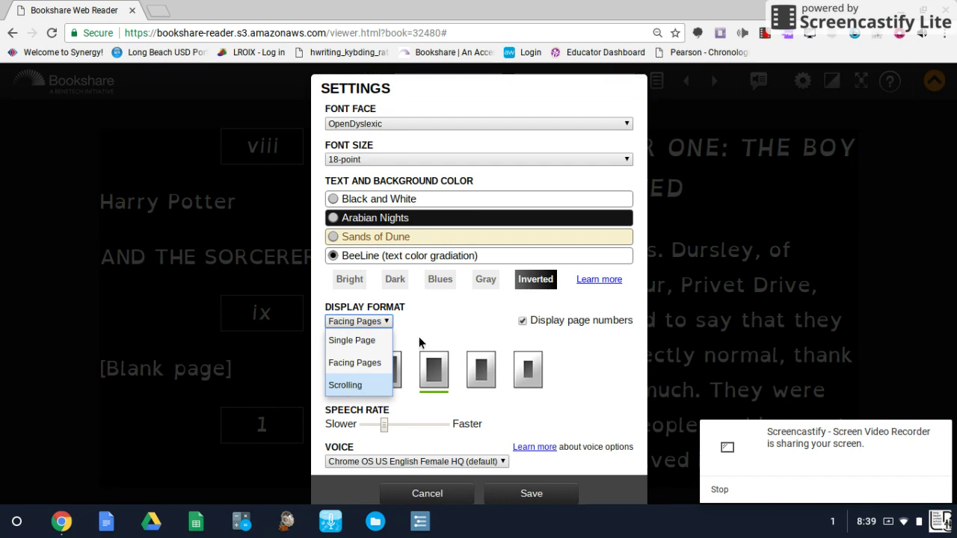
pyautogui.click(440, 328)
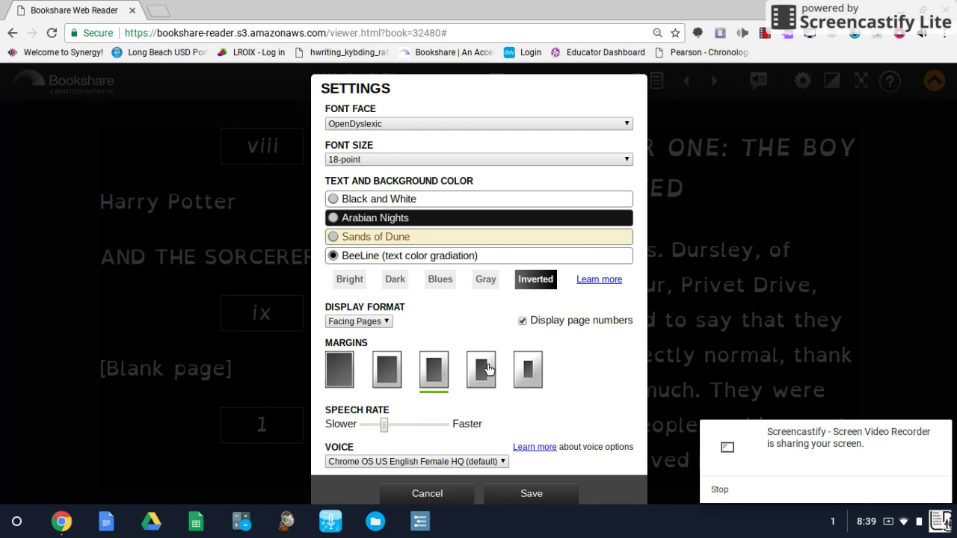
pyautogui.click(528, 373)
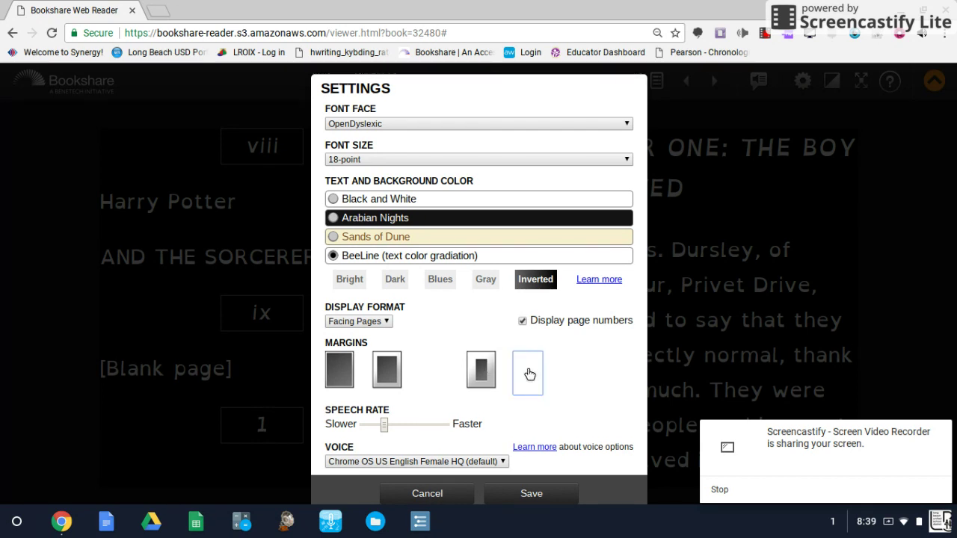
pyautogui.click(529, 494)
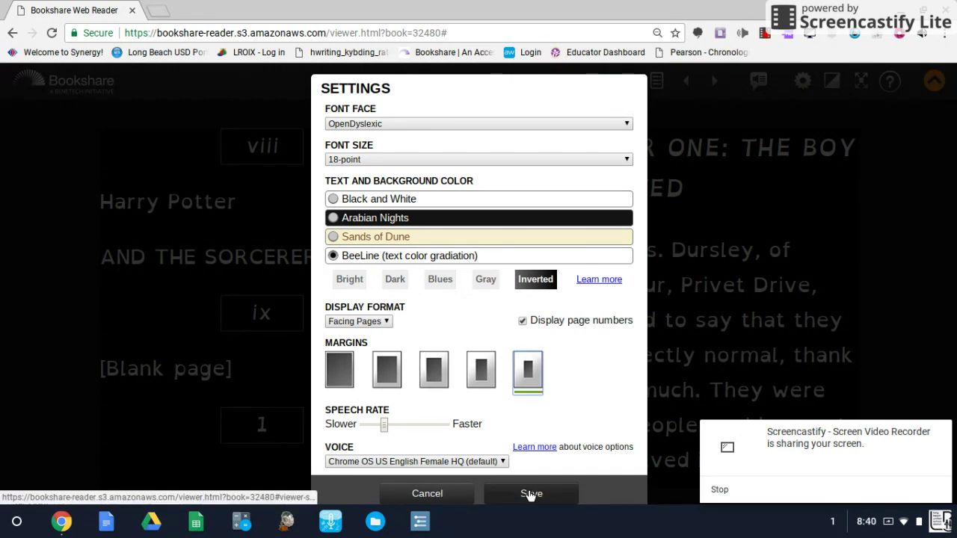
pyautogui.click(530, 493)
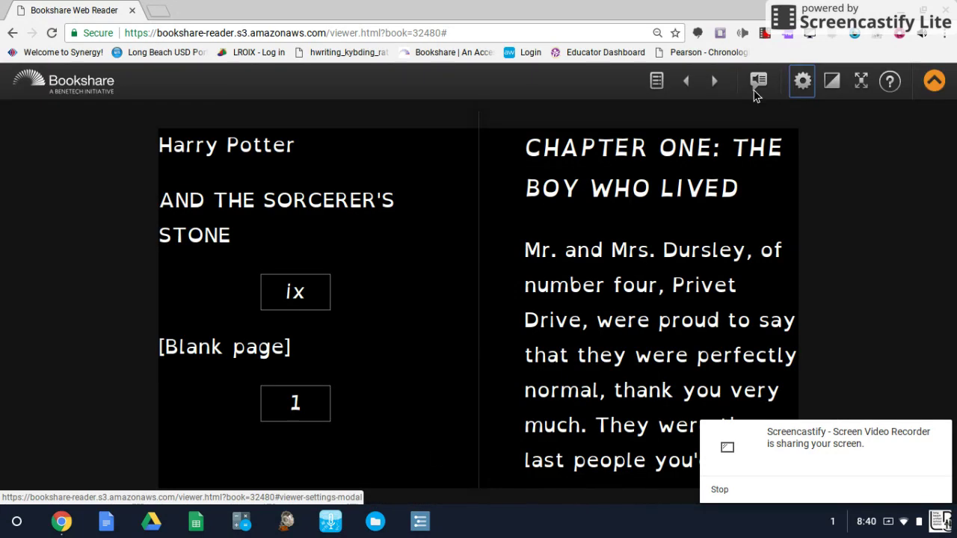
# - Switch the display format to Single Page with narrow margins and save
pyautogui.click(800, 83)
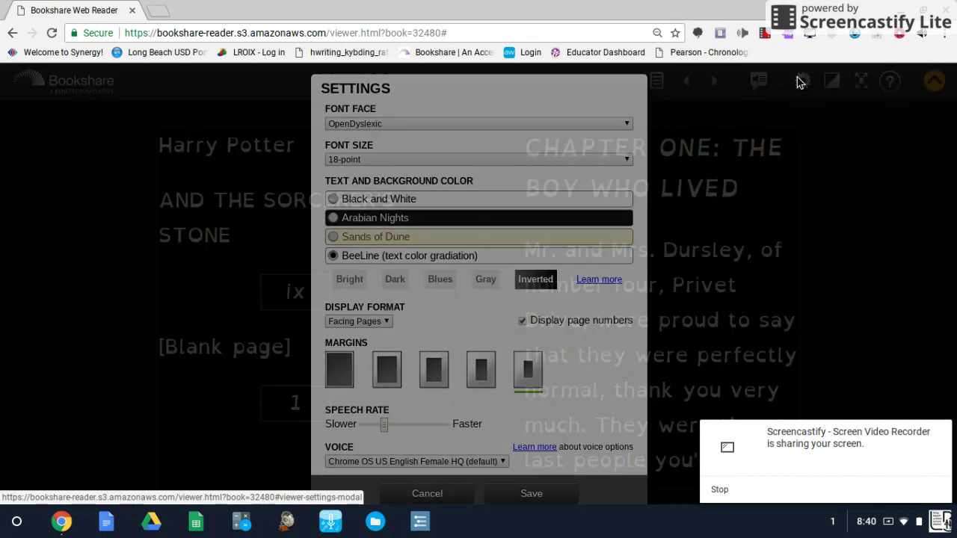
pyautogui.click(372, 318)
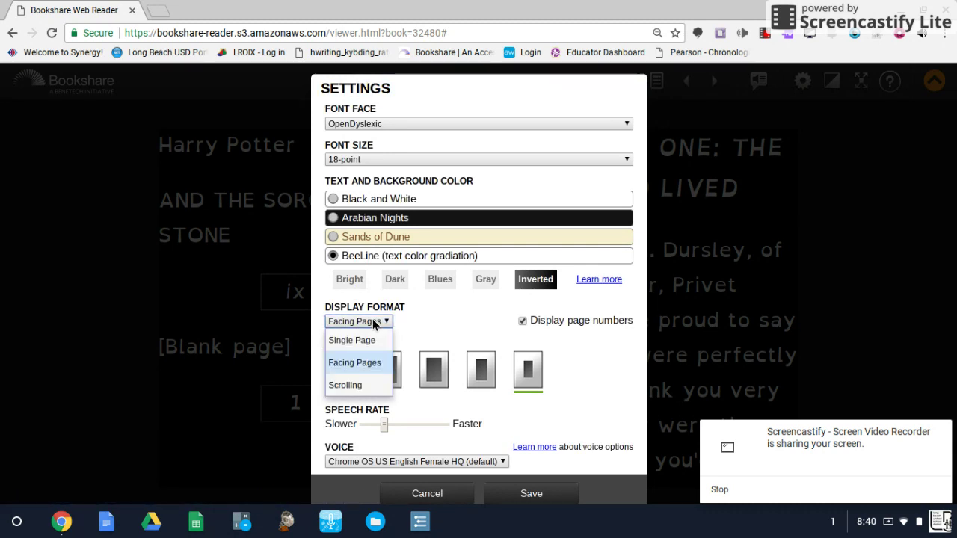
pyautogui.press('Escape')
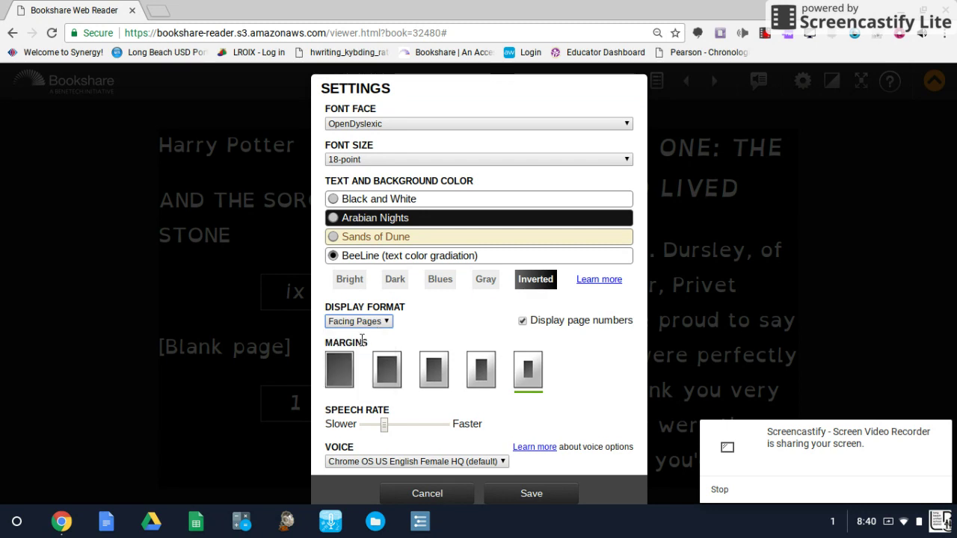
pyautogui.press('Up')
pyautogui.click(388, 370)
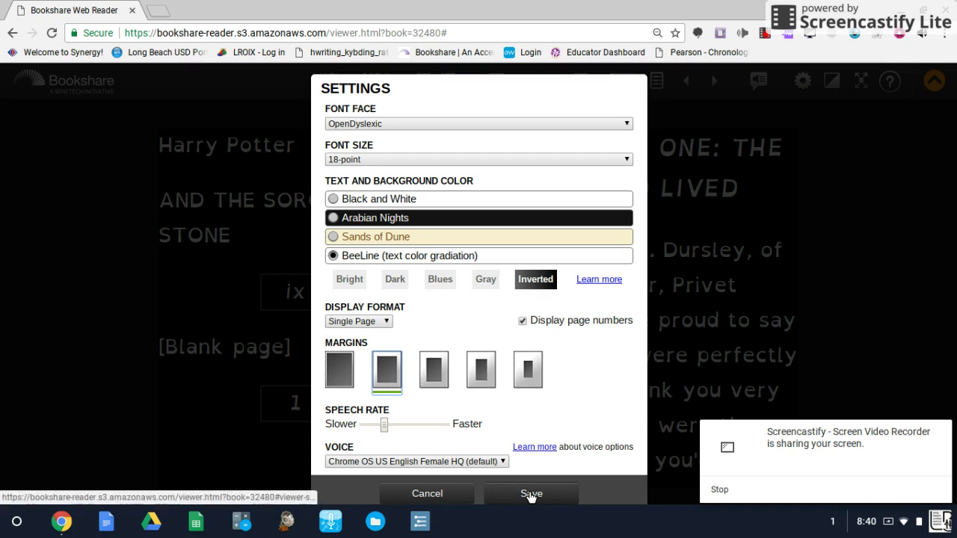
pyautogui.click(531, 495)
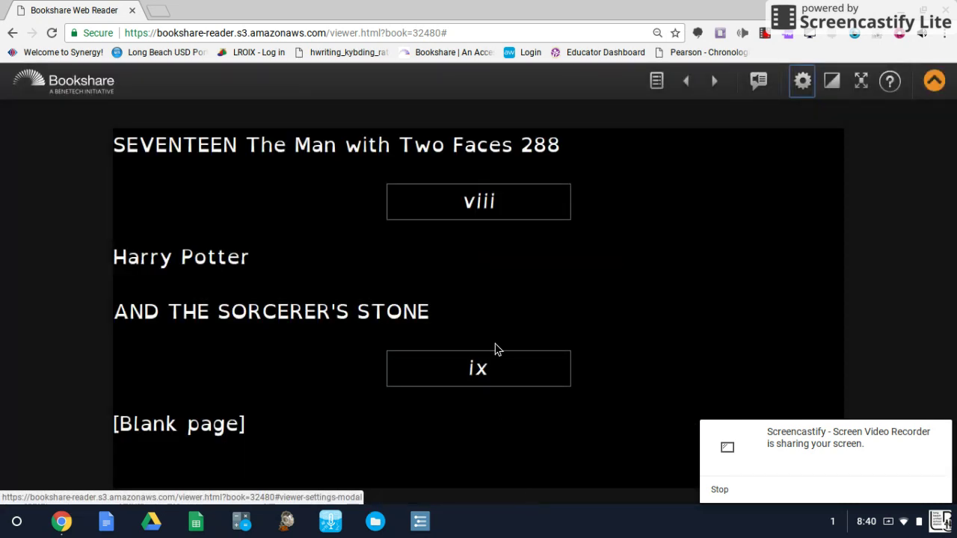
# - Jump to CHAPTER ONE: THE BOY WHO LIVED from the Table of Contents
pyautogui.click(656, 82)
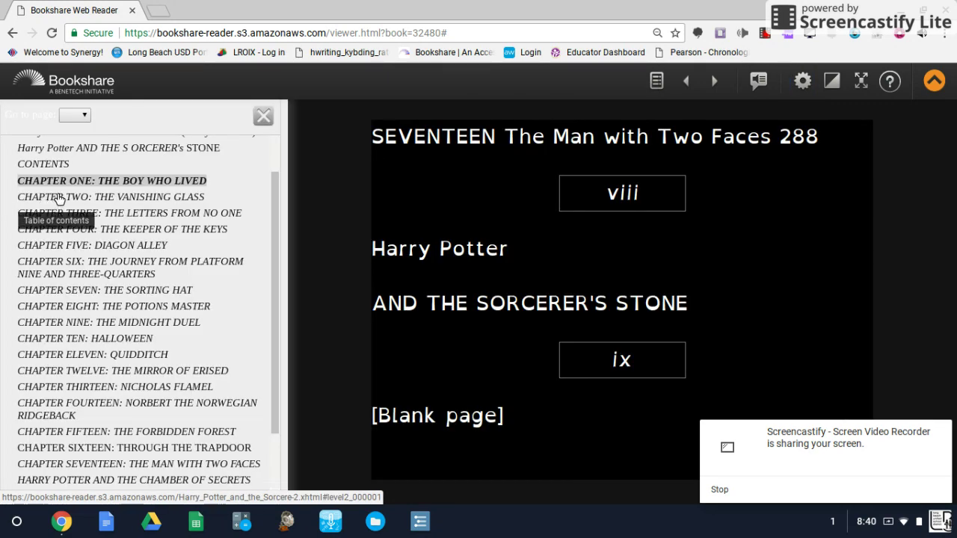
pyautogui.press('Up')
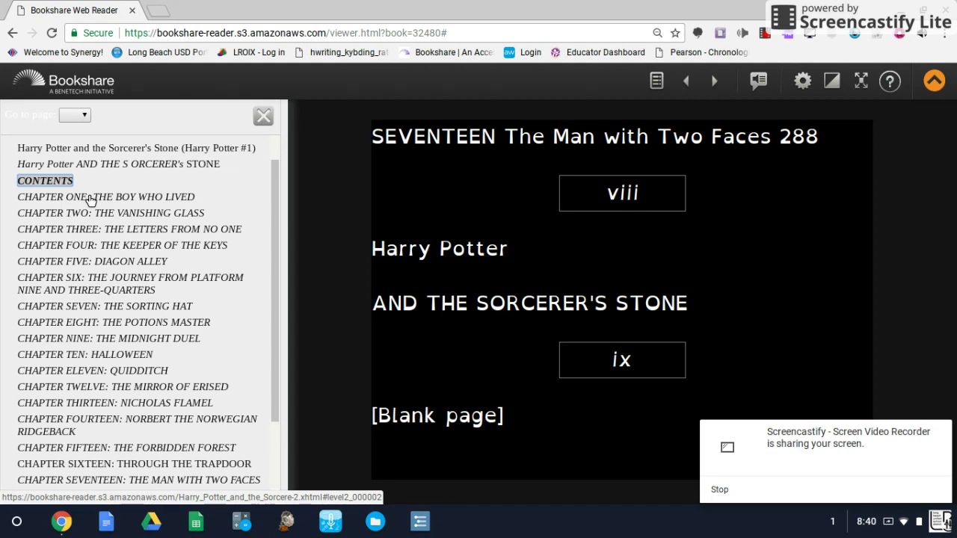
pyautogui.click(82, 195)
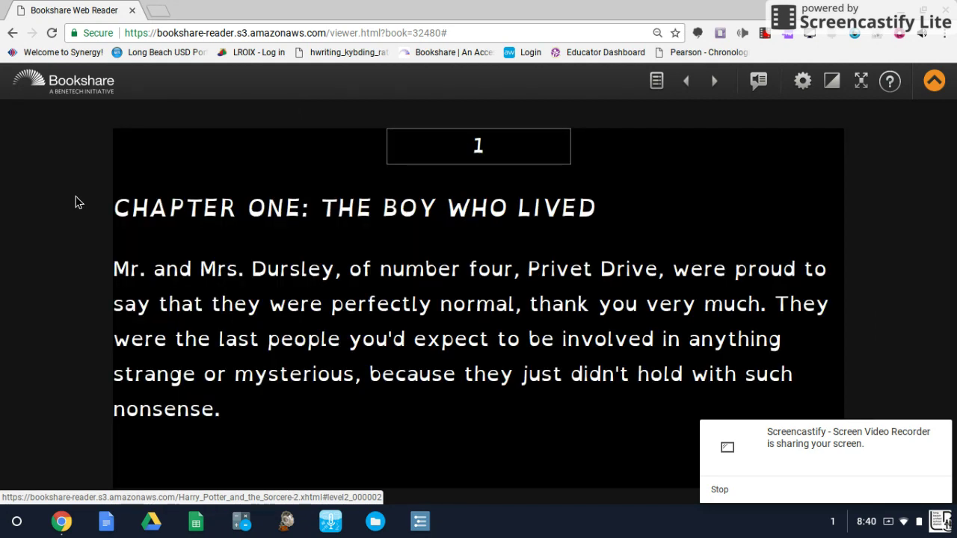
# - Set a slightly faster speech rate and the Chrome OS US English voice, then save
pyautogui.click(801, 82)
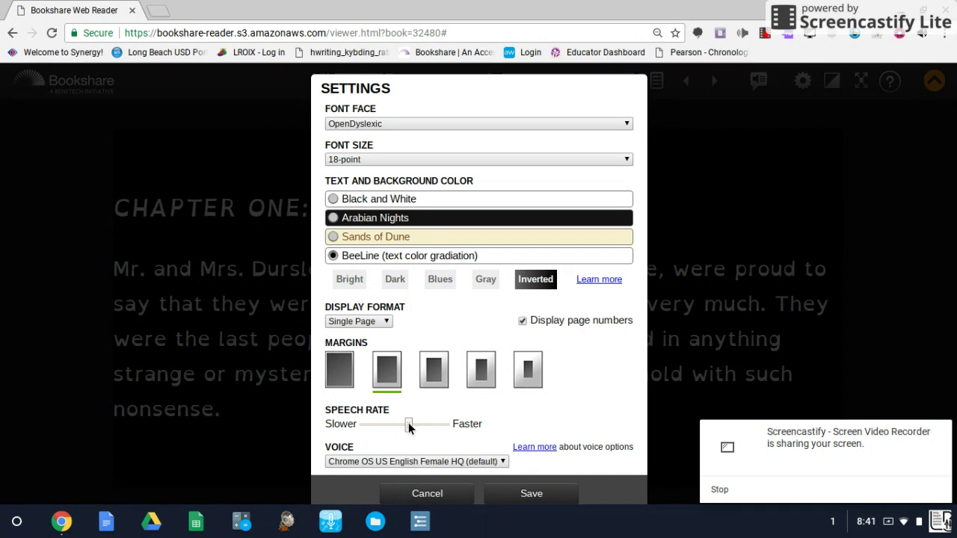
pyautogui.click(444, 459)
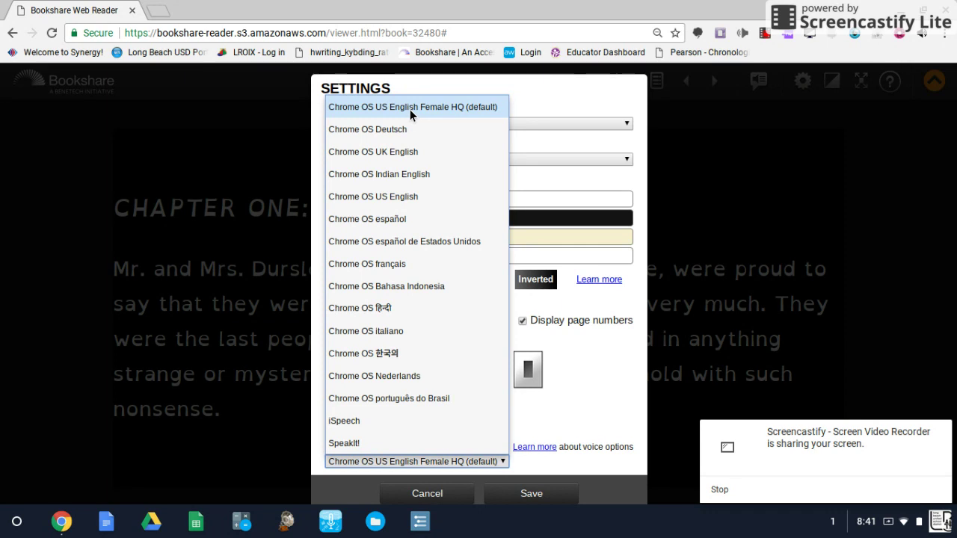
pyautogui.click(403, 198)
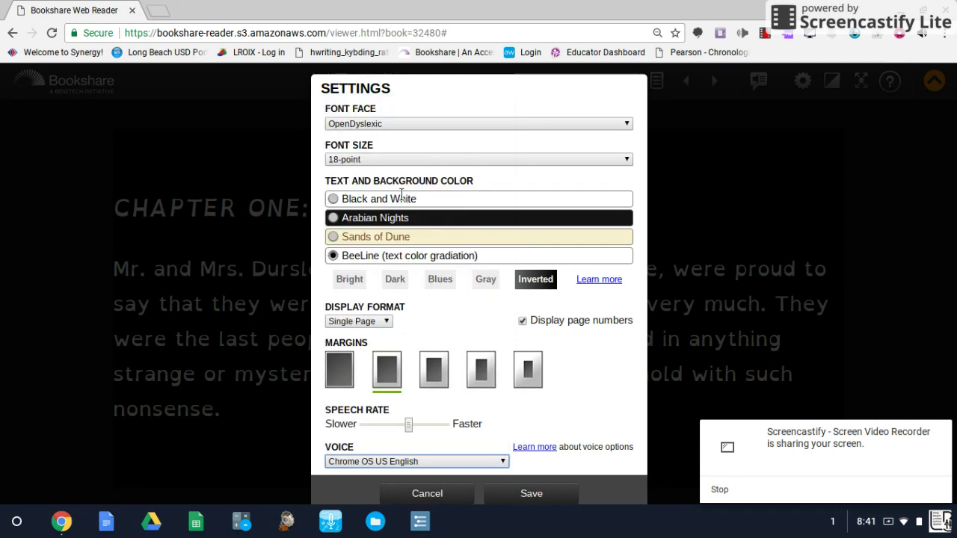
pyautogui.click(534, 494)
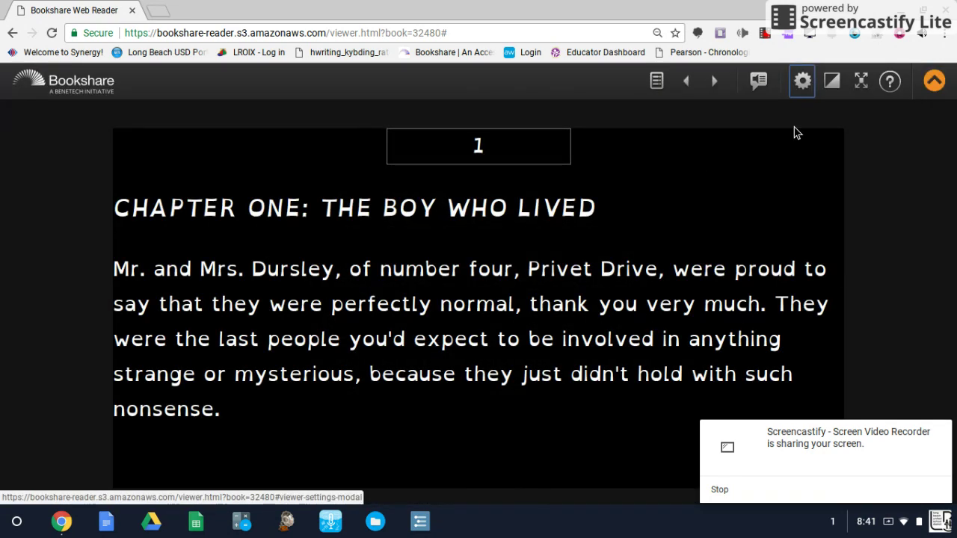
# - Play Chapter One aloud with word highlighting, pause it, then stop the reading
pyautogui.click(757, 82)
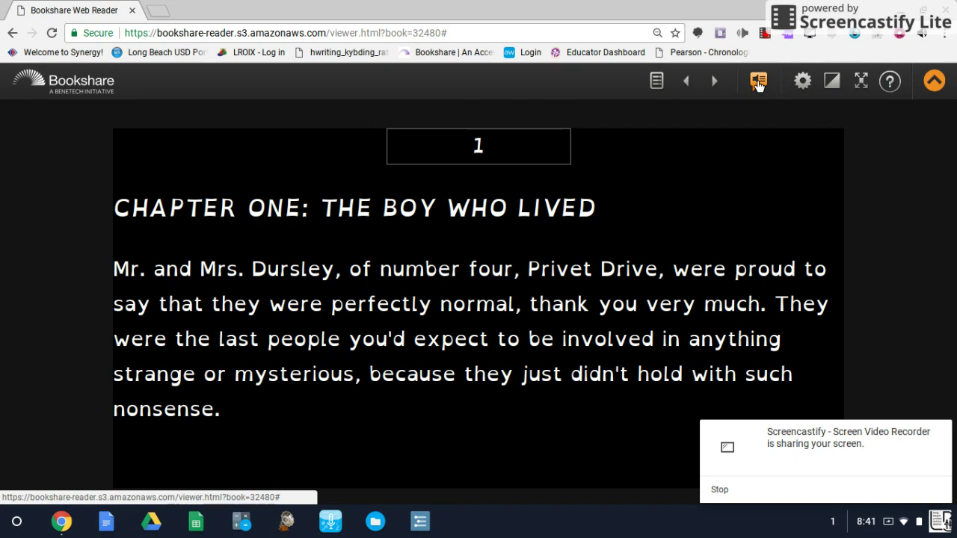
pyautogui.click(757, 84)
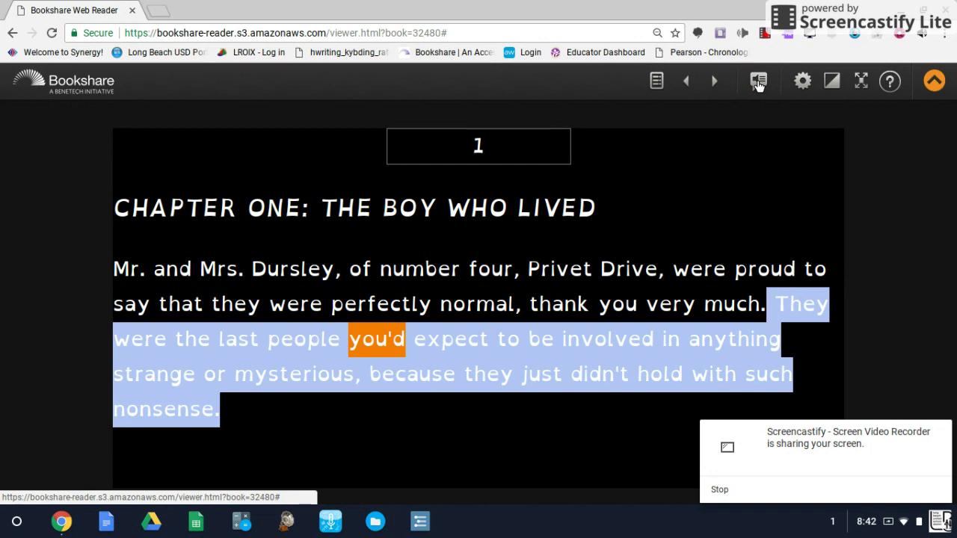
pyautogui.click(758, 84)
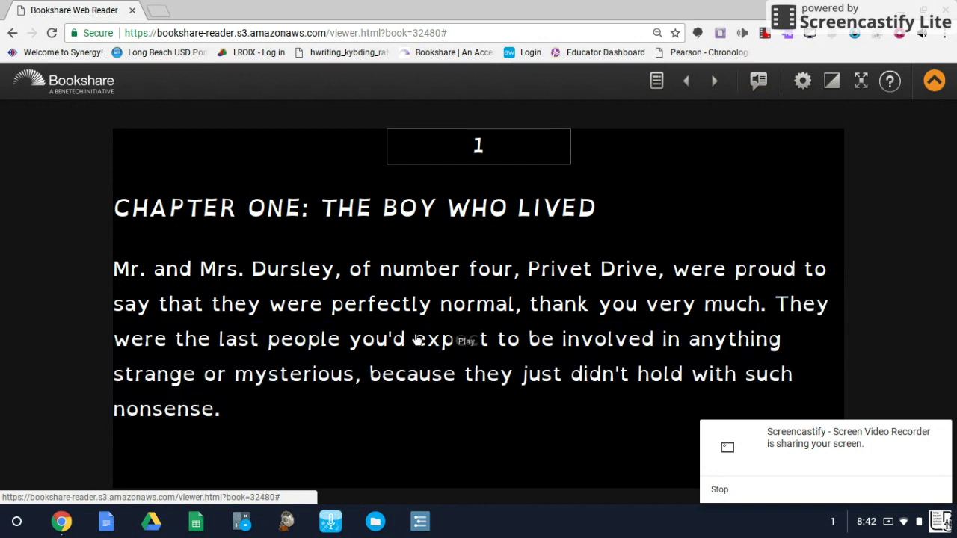